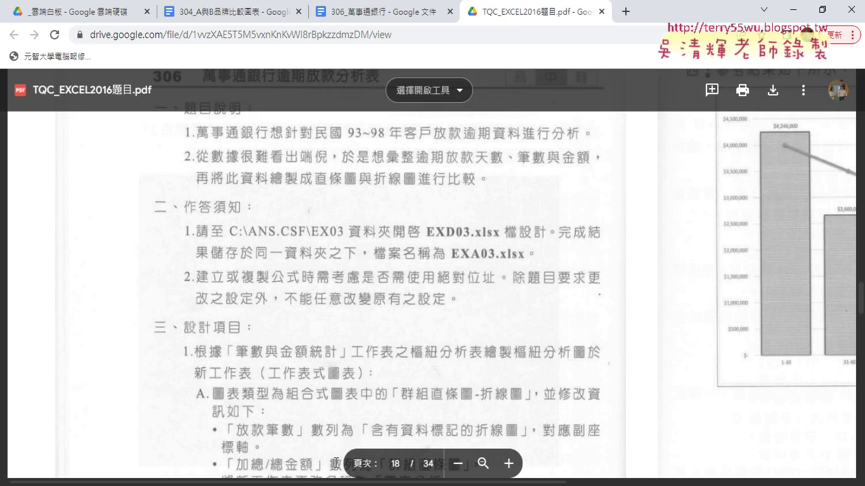
Scroll the PDF right and up to show the whole 逾期放款統計圖 reference chart on page 18
scroll(404, 239, "right", 5)
scroll(541, 401, "right", 5)
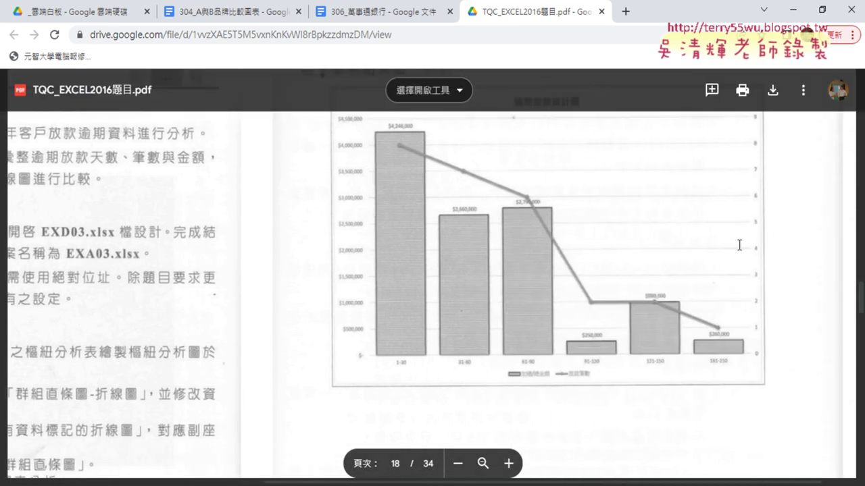
scroll(824, 278, "up", 1)
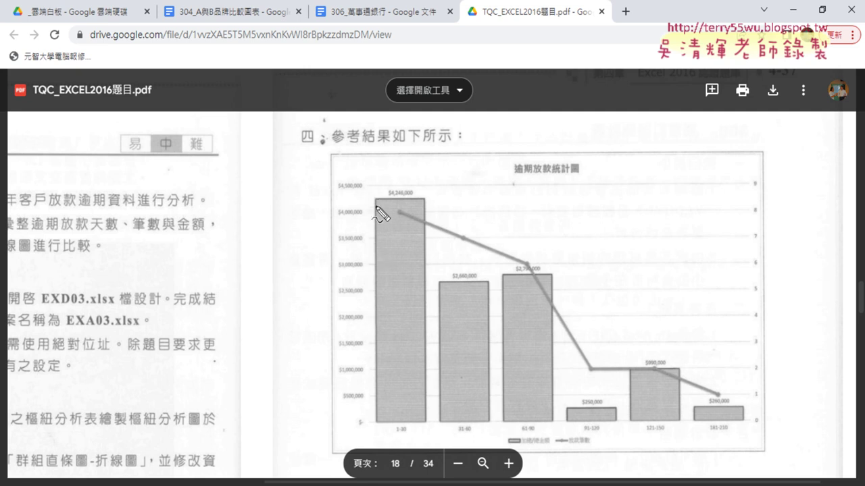
mouse_move(375, 201)
left_mouse_down()
mouse_move(416, 208)
mouse_move(384, 424)
left_mouse_up()
mouse_move(409, 215)
left_mouse_down()
mouse_move(467, 244)
mouse_move(608, 368)
mouse_move(712, 403)
left_mouse_up()
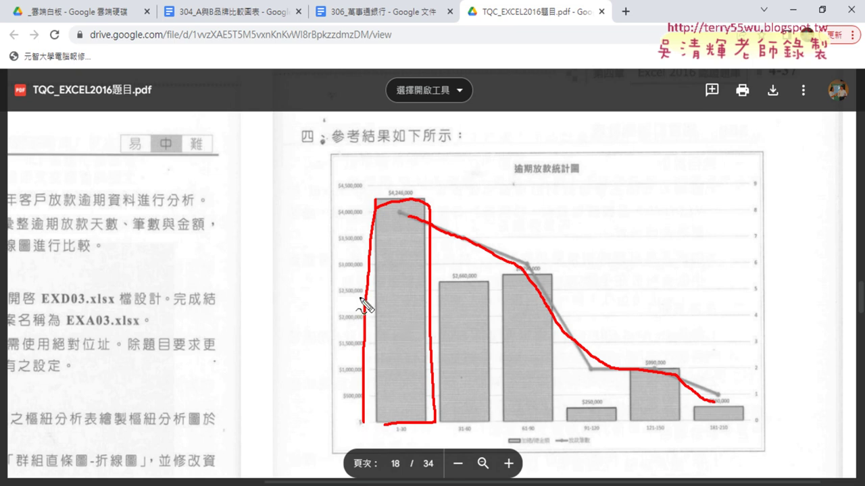
left_click_drag(374, 425, 742, 434)
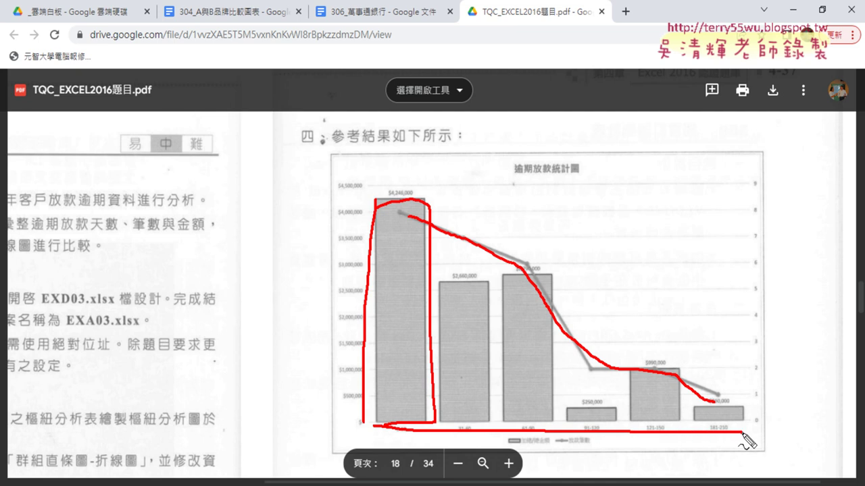
mouse_move(346, 422)
left_mouse_down()
mouse_move(314, 250)
mouse_move(375, 179)
mouse_move(370, 351)
mouse_move(345, 421)
left_mouse_up()
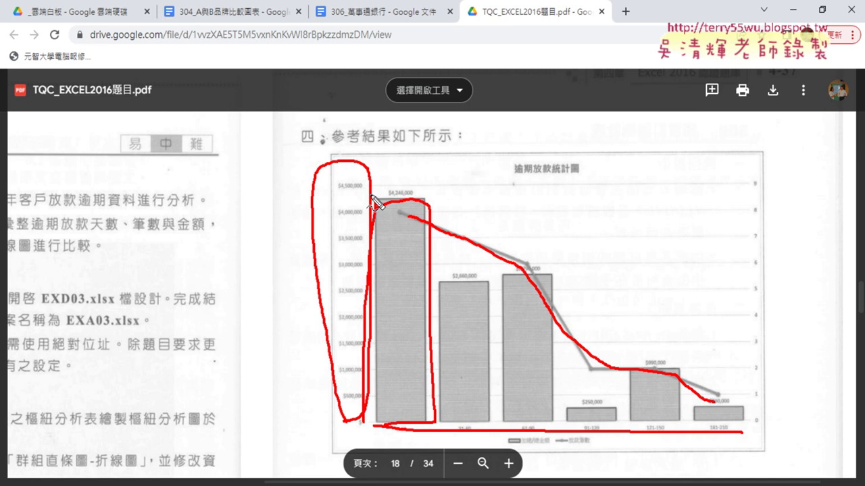
left_click_drag(371, 197, 431, 196)
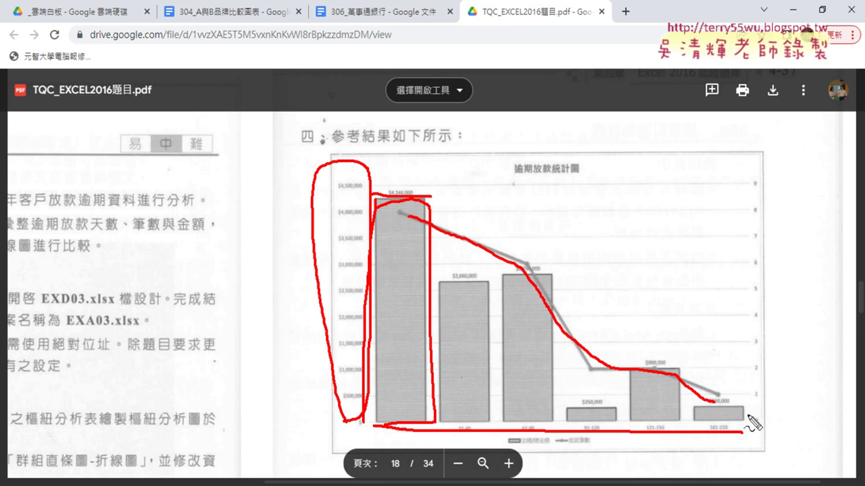
left_click_drag(752, 426, 775, 425)
left_click_drag(761, 186, 774, 184)
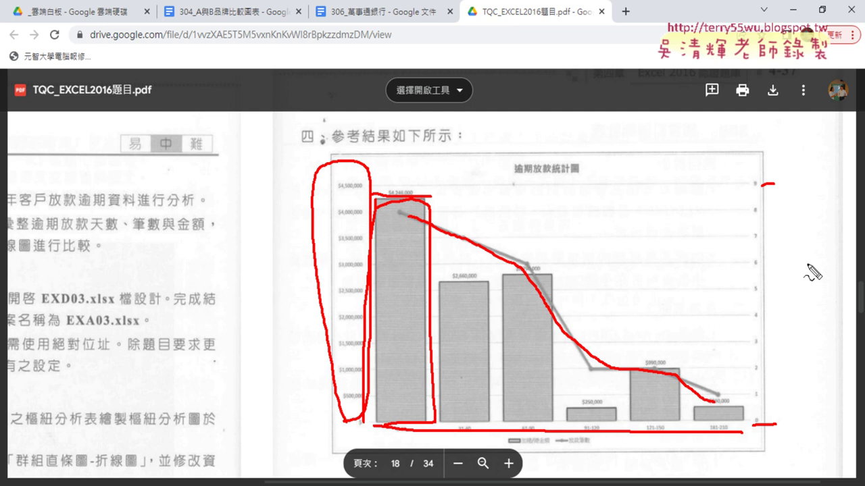
key("Escape")
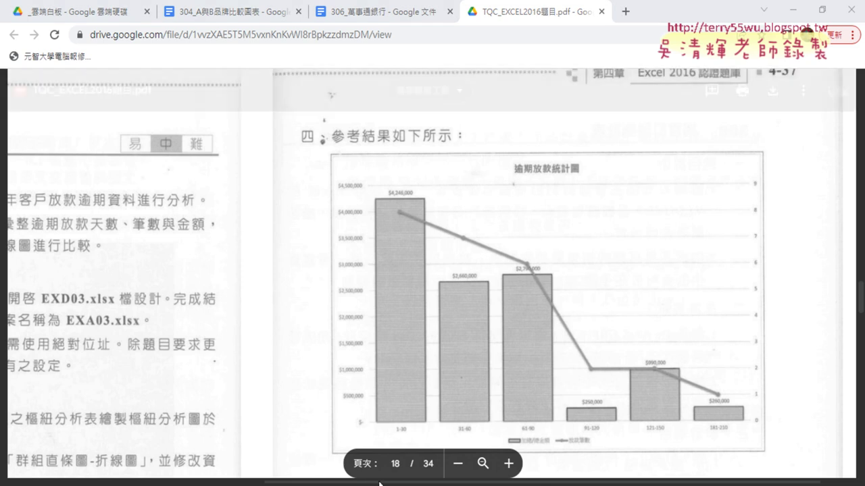
Scroll the PDF back to the 306 萬事通銀行逾期放款分析表 heading and its instructions
left_click_drag(331, 483, 149, 484)
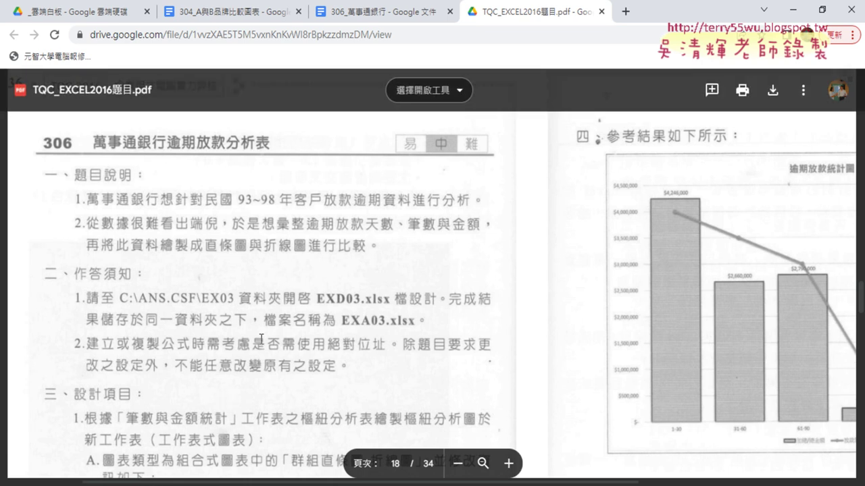
scroll(263, 338, "down", 2)
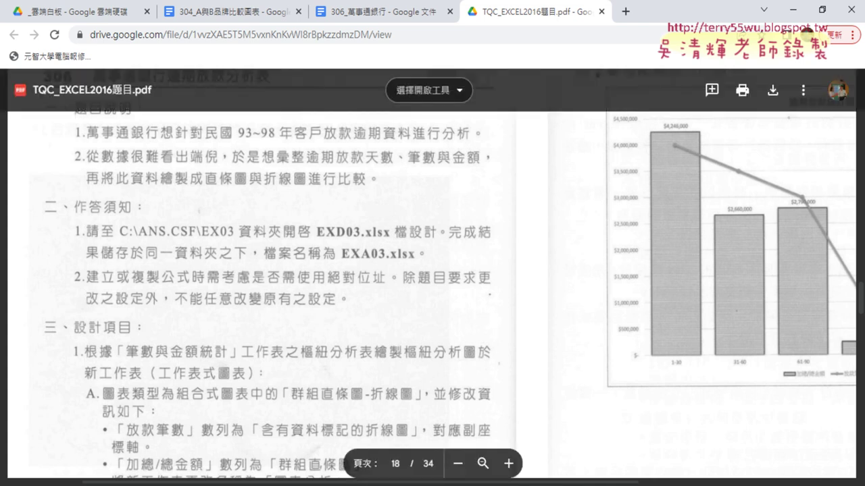
left_click_drag(274, 484, 234, 484)
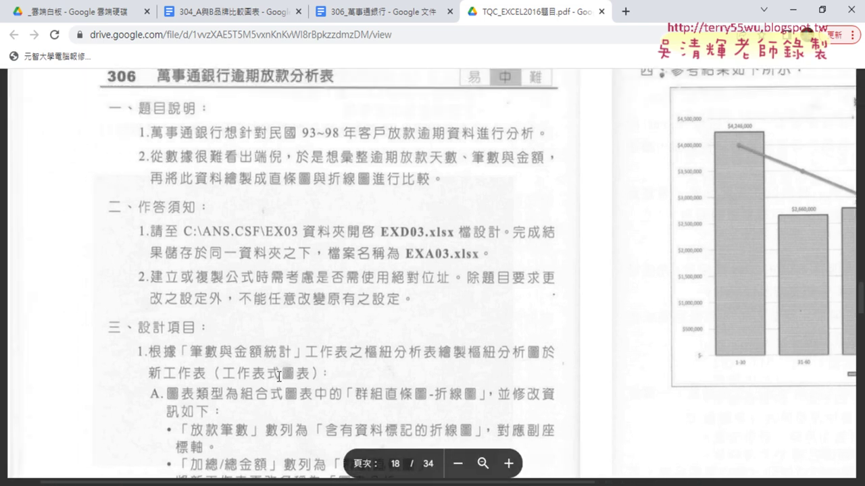
scroll(279, 377, "down", 3)
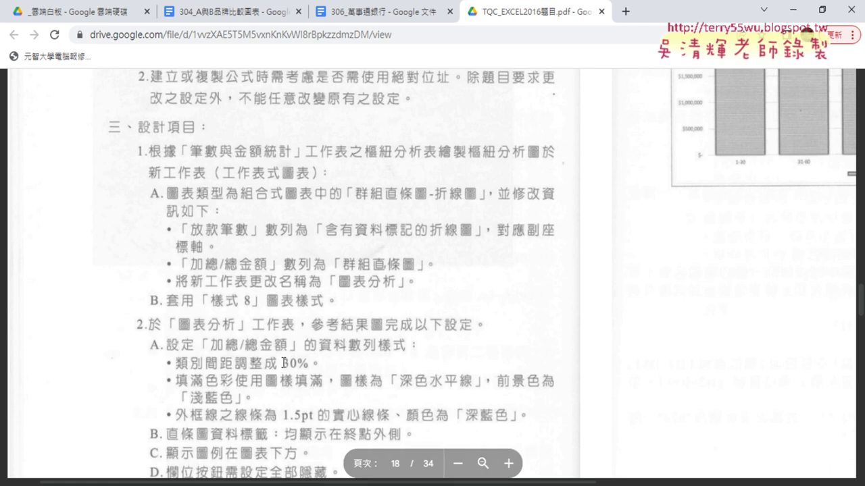
scroll(250, 242, "up", 1)
scroll(250, 242, "up", 2)
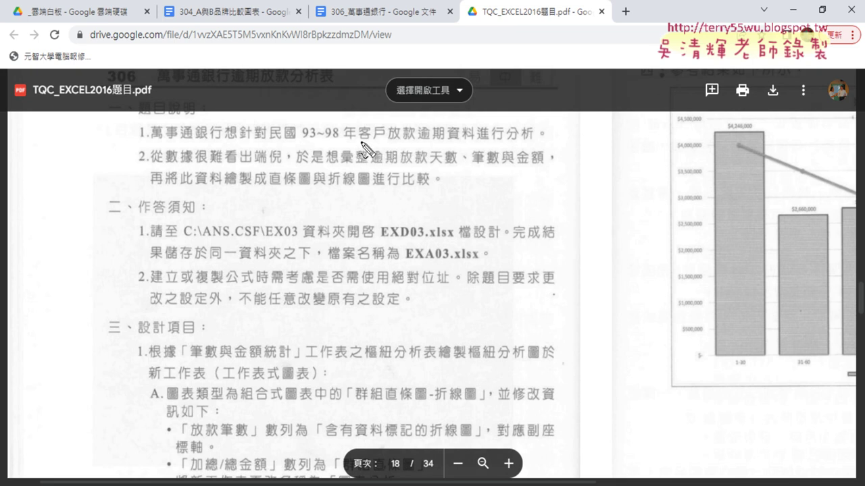
left_click_drag(390, 140, 447, 142)
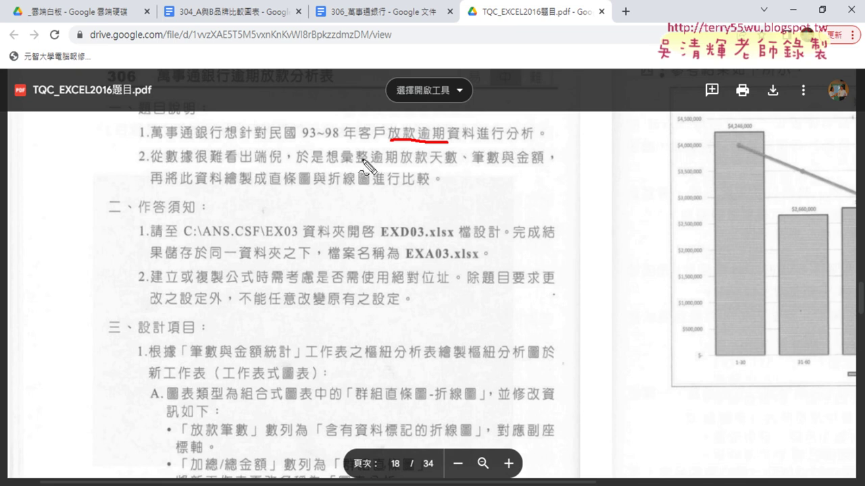
left_click_drag(377, 164, 539, 163)
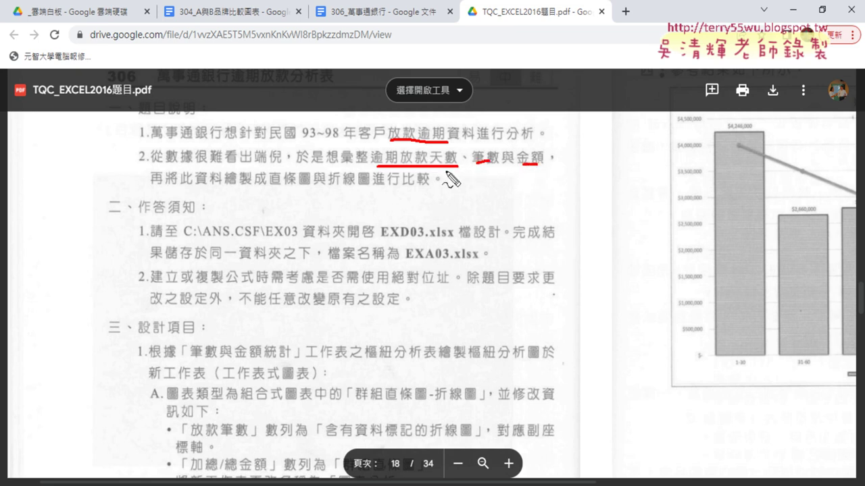
left_click_drag(433, 164, 539, 162)
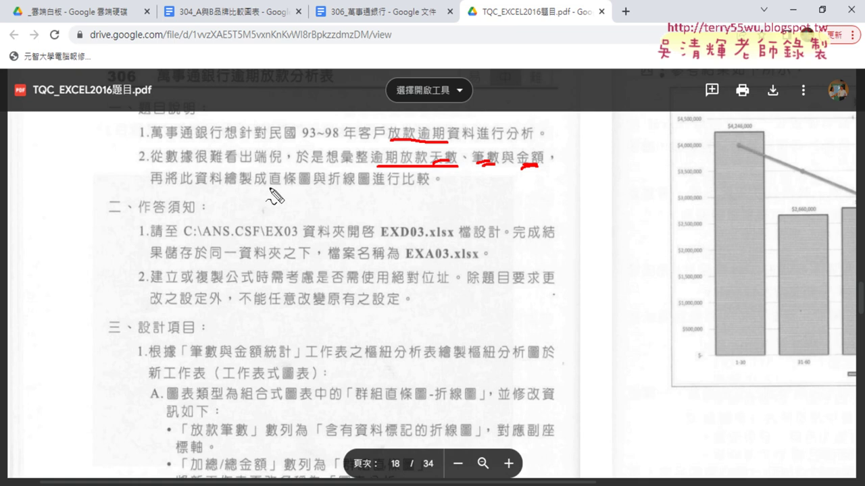
left_click_drag(269, 187, 368, 184)
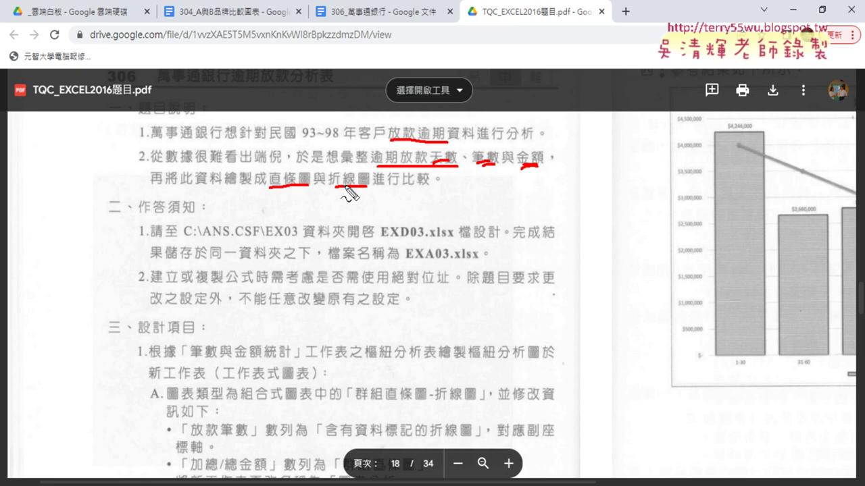
key("Escape")
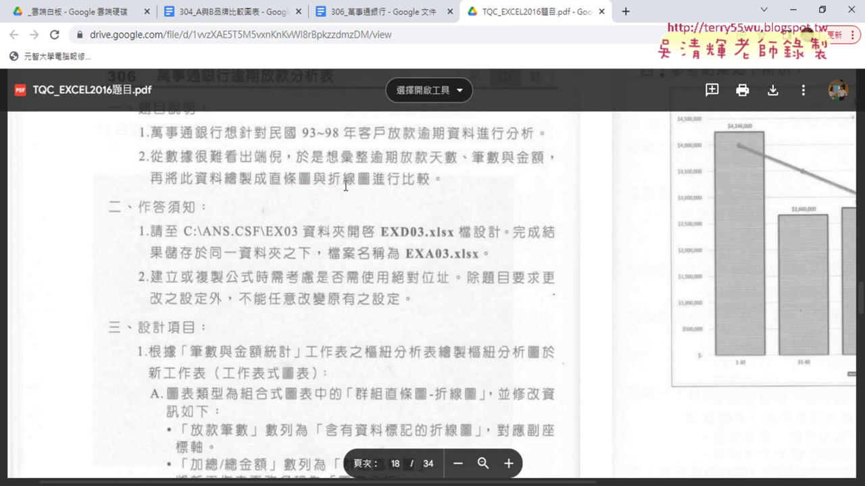
Read the 三、設計項目 requirements, then switch to the EXD03 pivot table in Excel
scroll(345, 186, "down", 1)
scroll(346, 187, "down", 2)
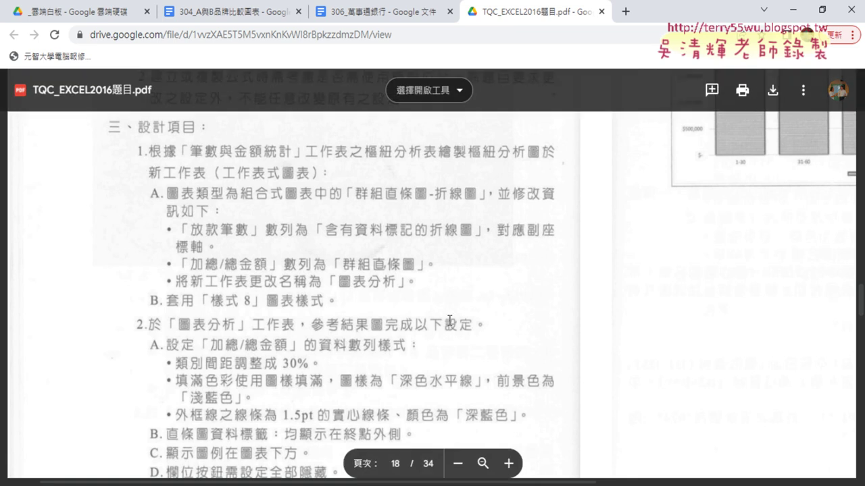
scroll(608, 303, "up", 3)
scroll(608, 304, "up", 2)
scroll(588, 302, "down", 3)
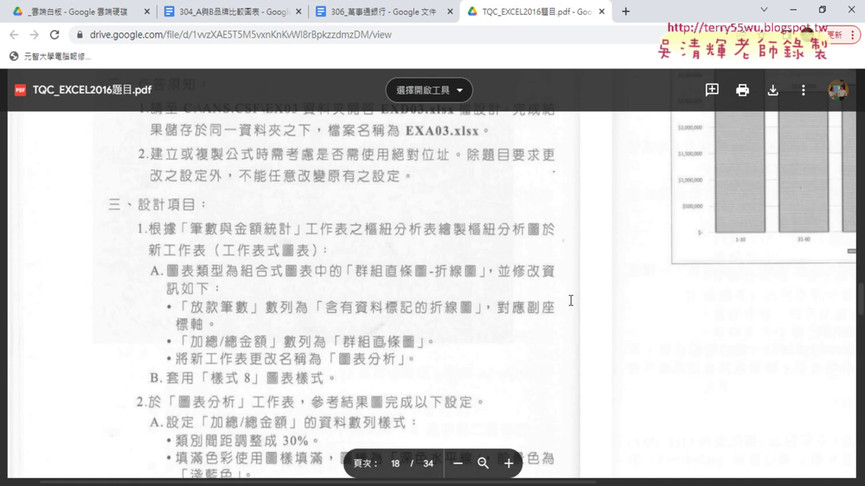
scroll(571, 300, "down", 1)
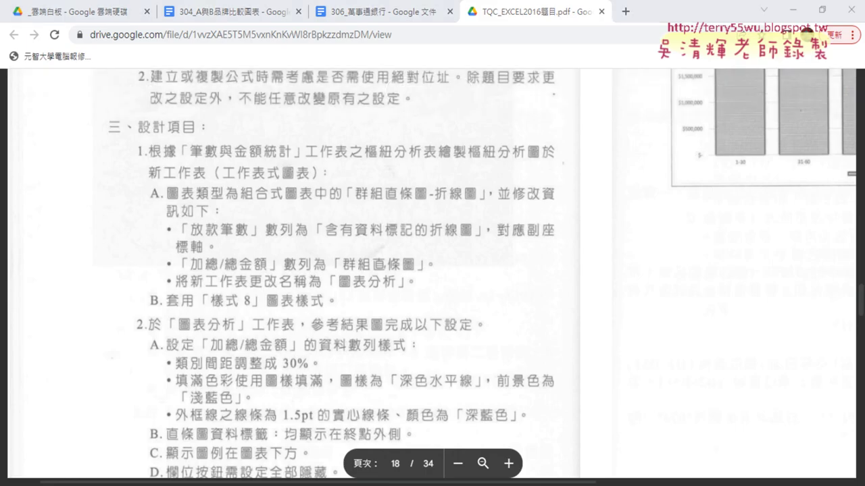
key("alt+Tab")
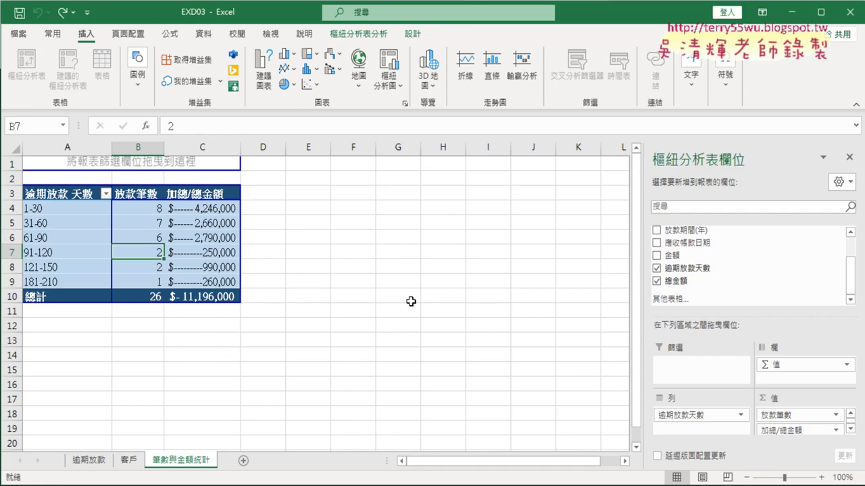
Point out the pivot table, starting from the 31-60 loan count
left_click(148, 224)
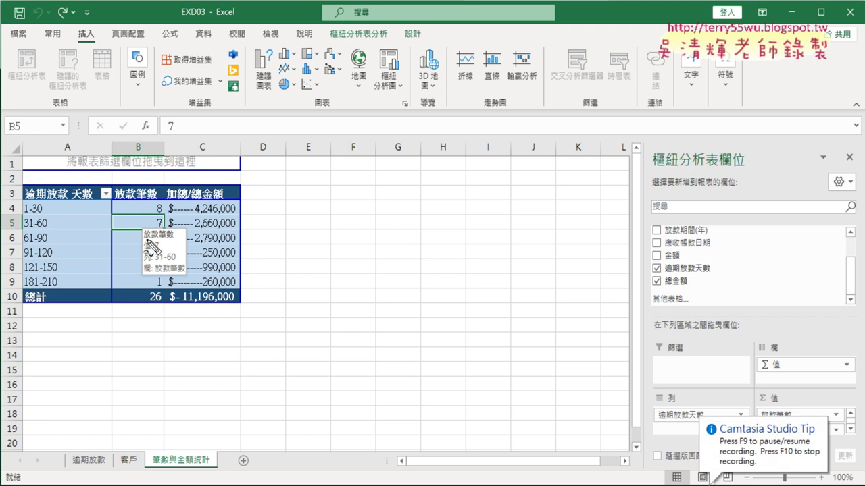
mouse_move(162, 329)
left_mouse_down()
mouse_move(56, 163)
mouse_move(177, 330)
left_mouse_up()
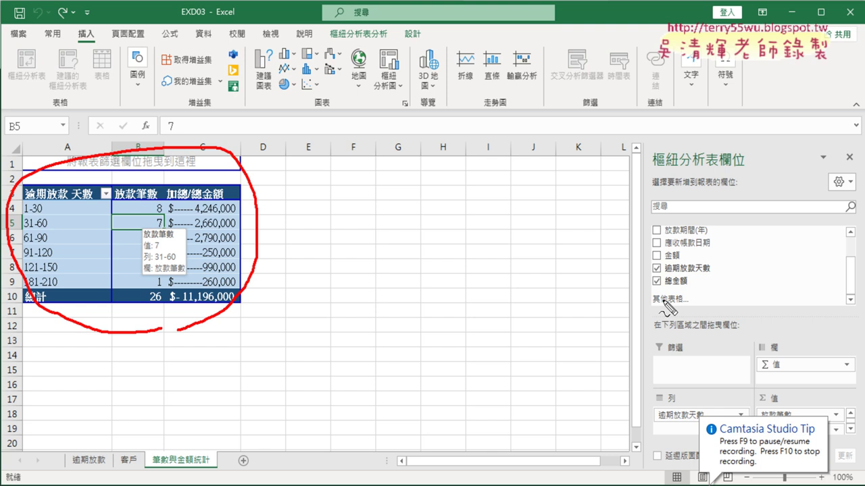
key("Escape")
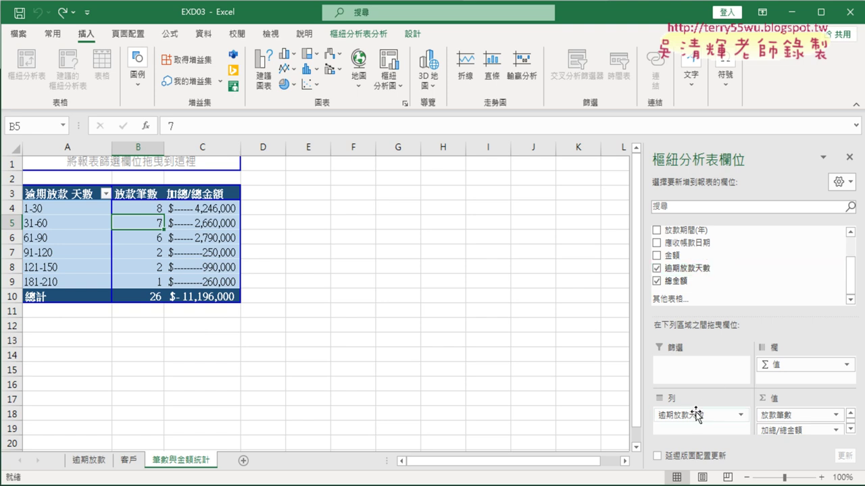
Inspect the 1-30 range's loan count and total amount, then return to the instructions PDF
left_click(63, 209)
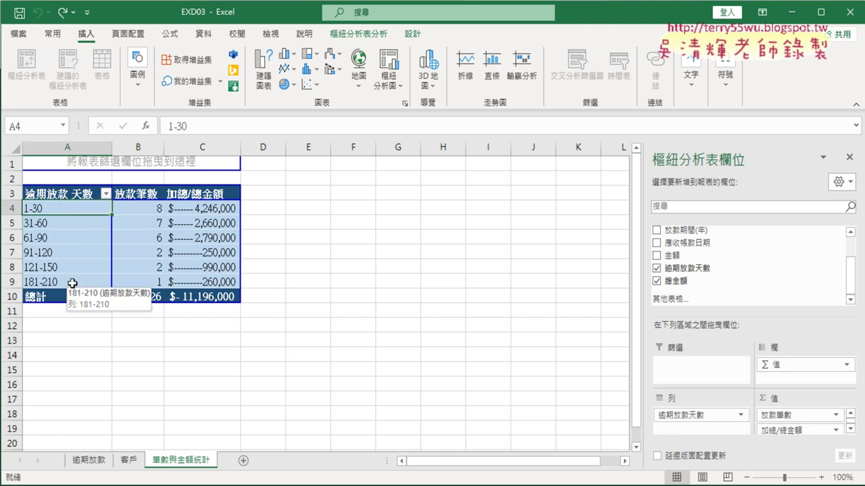
mouse_move(65, 210)
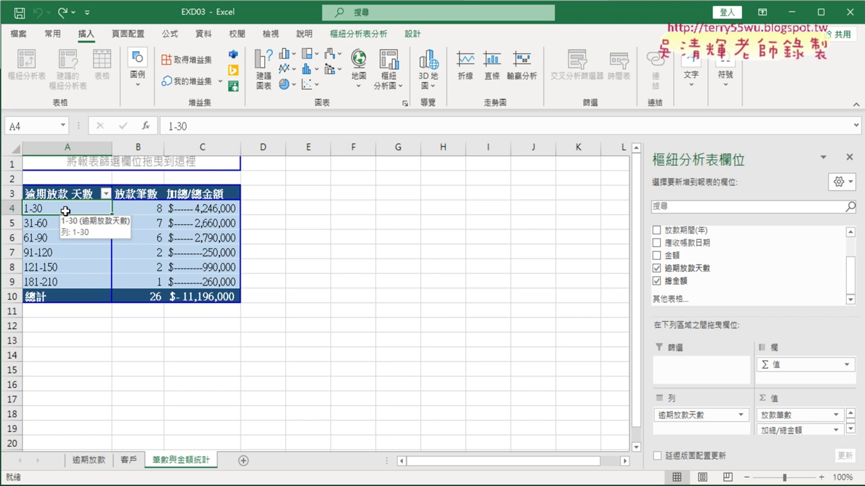
left_click(146, 211)
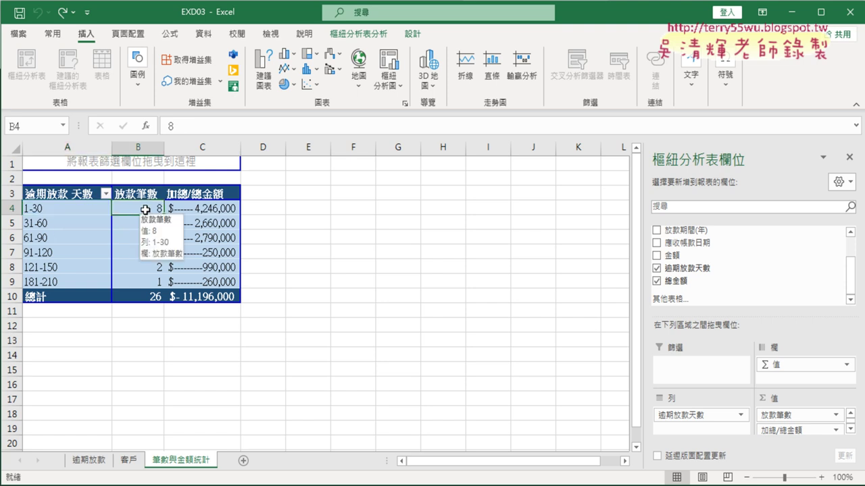
left_click(236, 210)
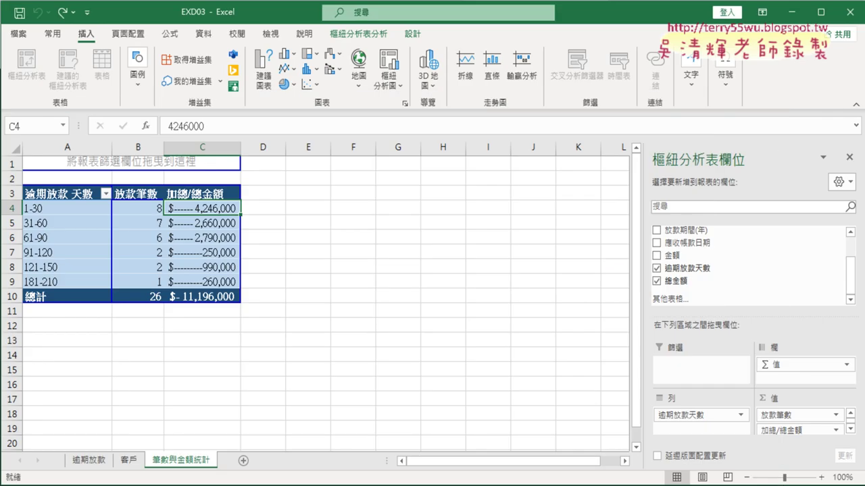
key("alt+Tab")
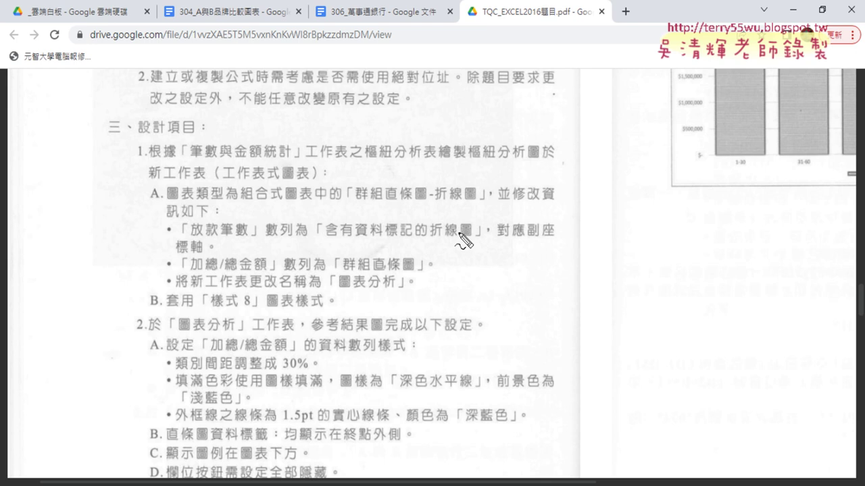
Mark the requirement that 放款筆數 be a marked line on the secondary axis
left_click_drag(191, 238, 245, 238)
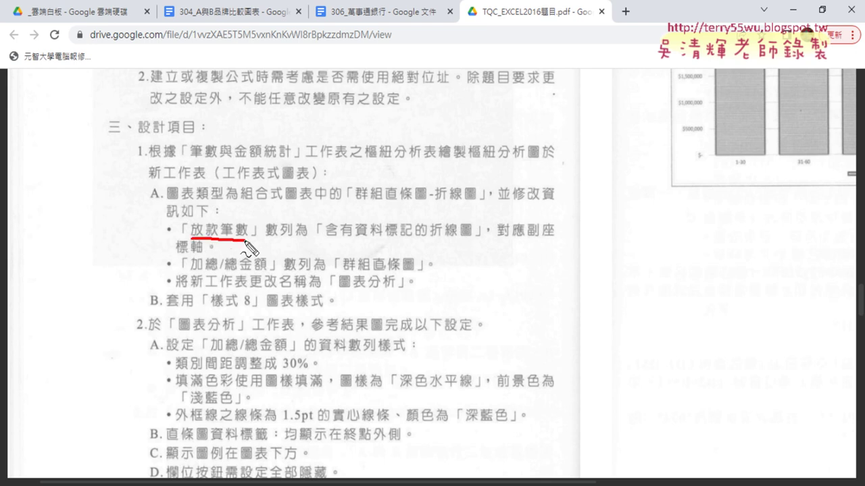
left_click_drag(333, 238, 471, 236)
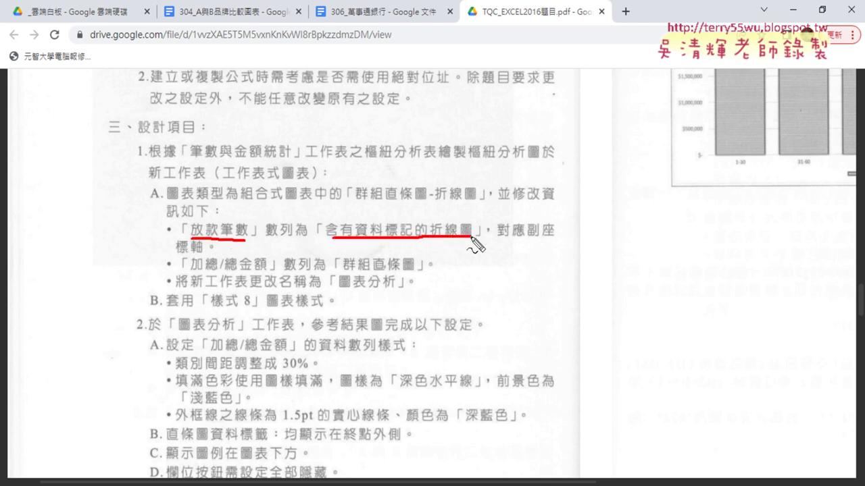
mouse_move(527, 239)
left_mouse_down()
mouse_move(554, 238)
mouse_move(531, 223)
mouse_move(537, 241)
left_mouse_up()
mouse_move(178, 252)
left_mouse_down()
mouse_move(203, 251)
mouse_move(215, 271)
mouse_move(275, 272)
left_mouse_up()
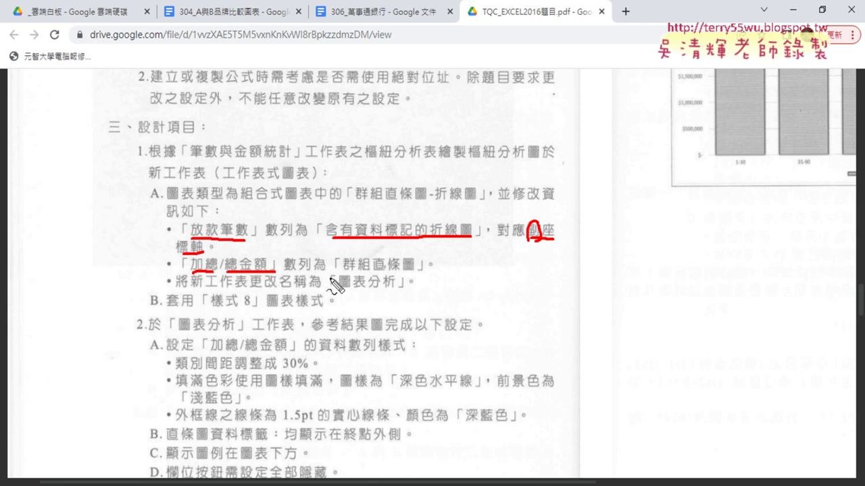
Mark the clustered column and new sheet 圖表分析 requirements, clear annotations, and return to Excel
left_click_drag(343, 273, 421, 272)
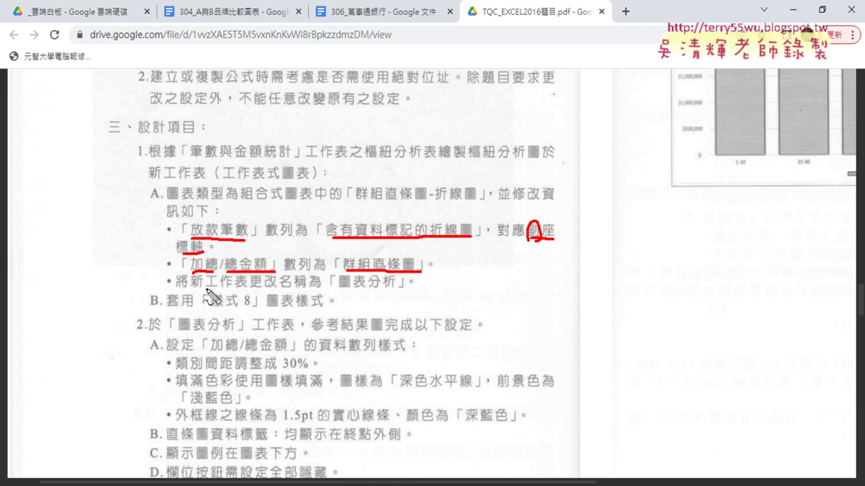
left_click_drag(177, 289, 259, 289)
mouse_move(390, 296)
left_mouse_down()
mouse_move(332, 285)
mouse_move(406, 279)
mouse_move(380, 288)
left_mouse_up()
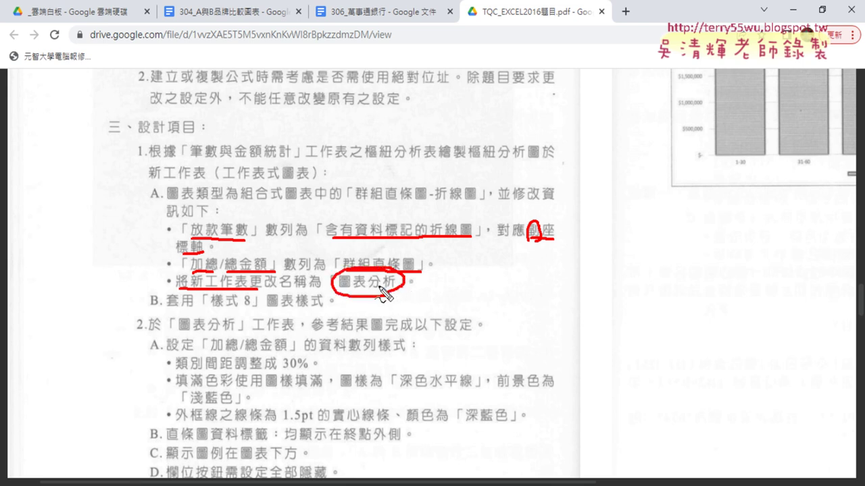
key("Escape")
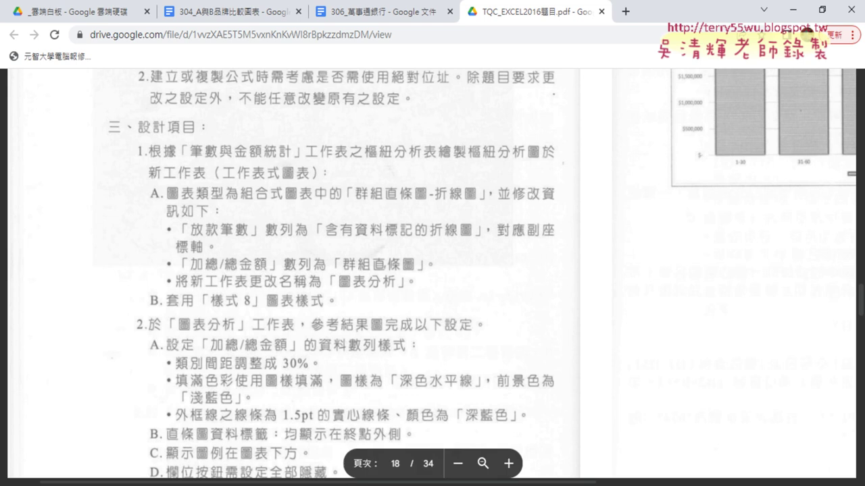
left_click(444, 450)
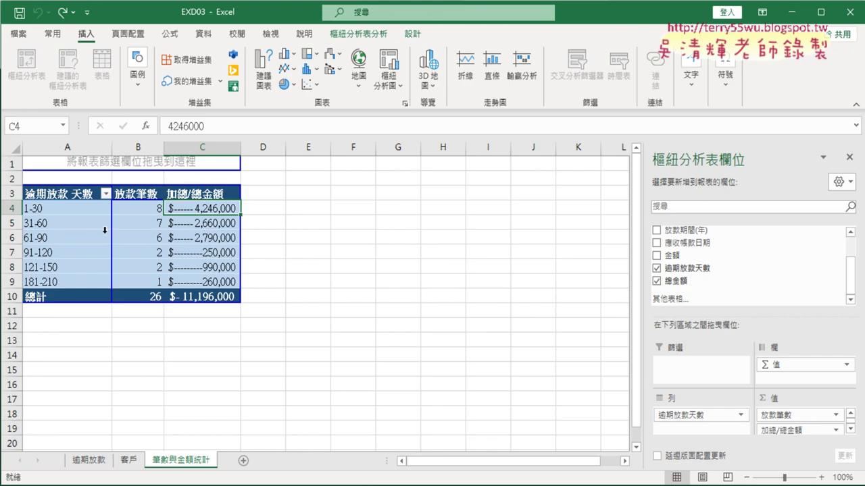
left_click(131, 238)
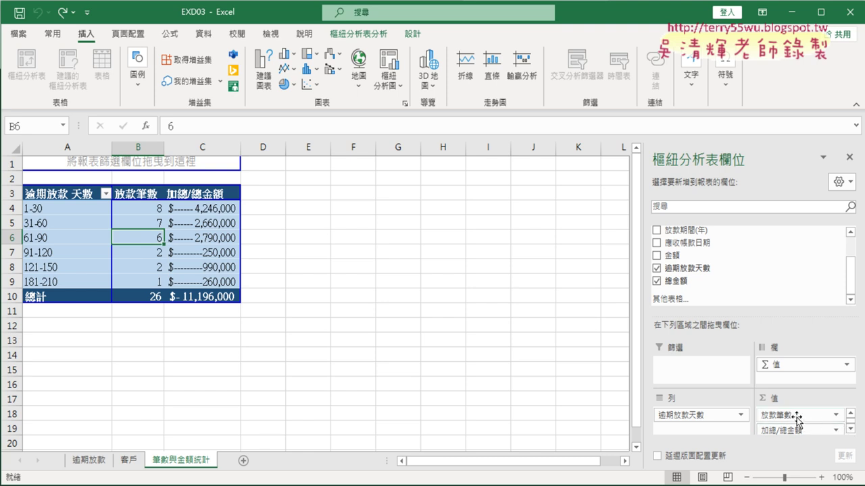
mouse_move(707, 417)
left_mouse_down()
mouse_move(716, 285)
mouse_move(686, 414)
left_mouse_up()
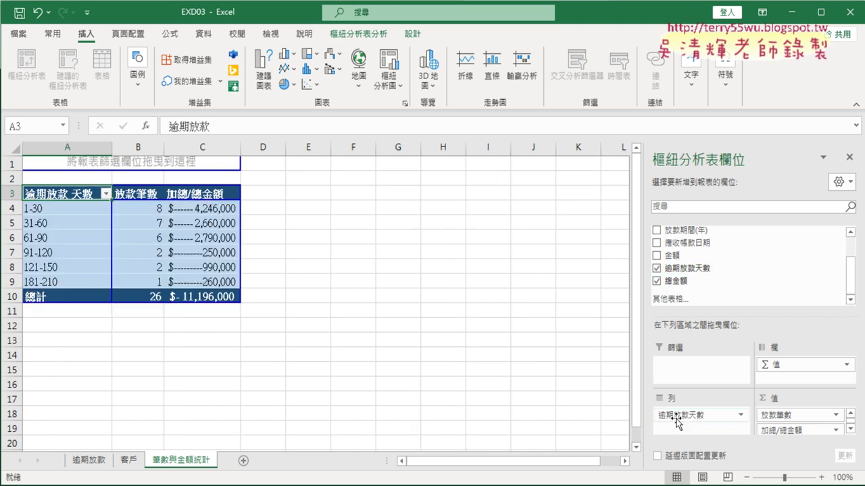
left_click_drag(789, 417, 791, 286)
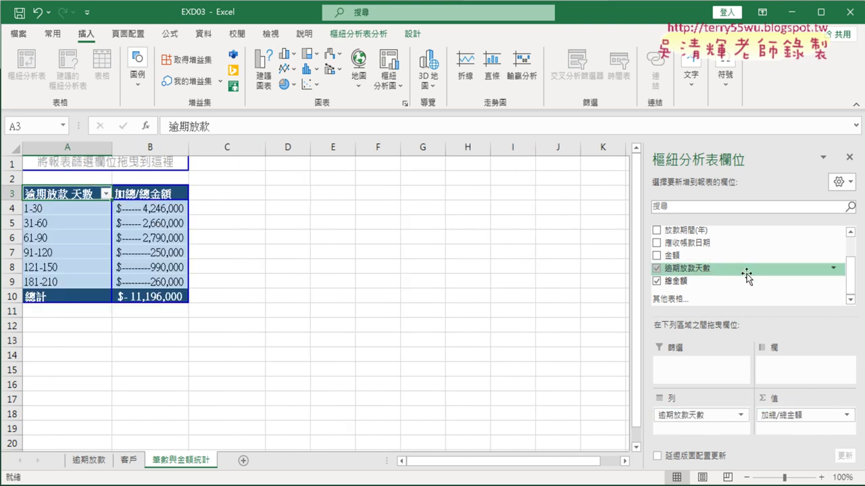
mouse_move(849, 281)
left_mouse_down()
mouse_move(855, 251)
mouse_move(853, 271)
left_mouse_up()
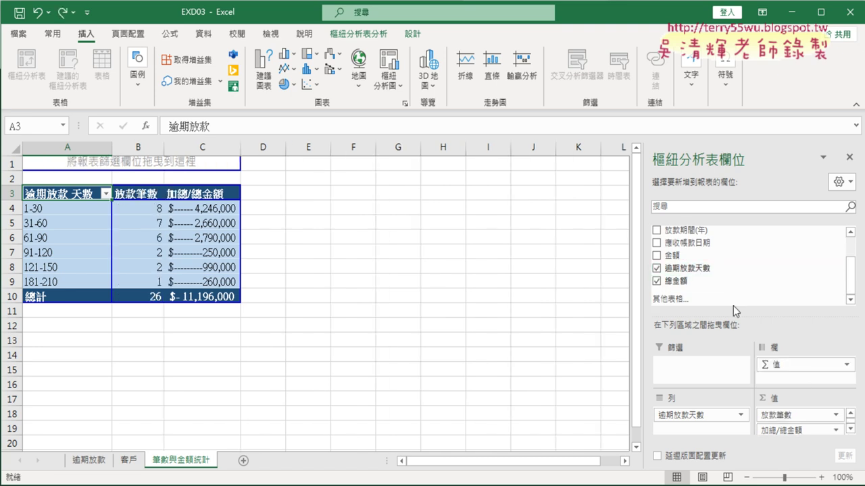
left_click(144, 198)
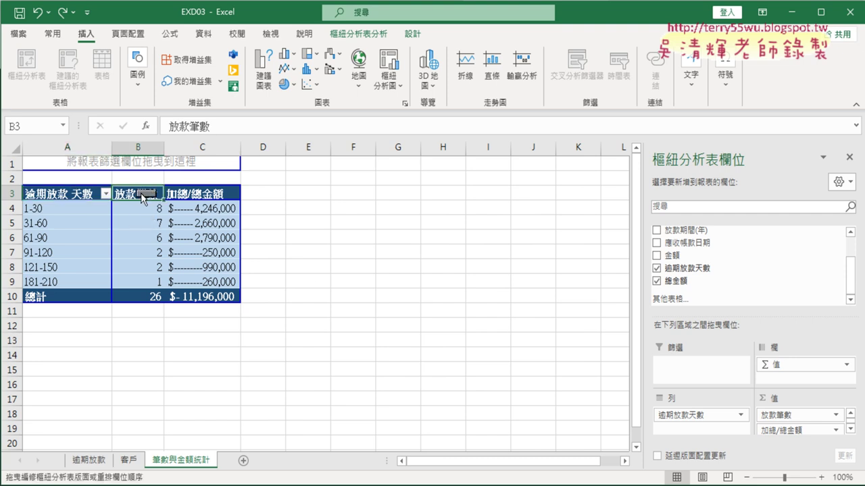
left_click_drag(142, 208, 138, 267)
left_click(209, 226)
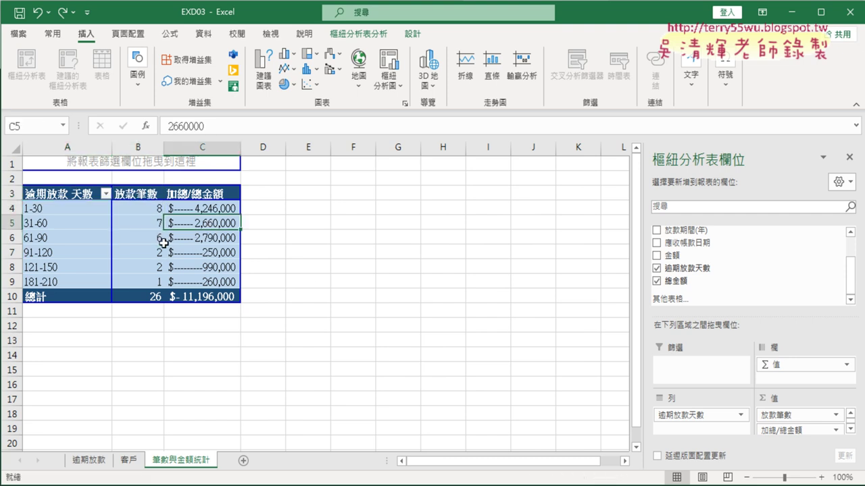
left_click(161, 239)
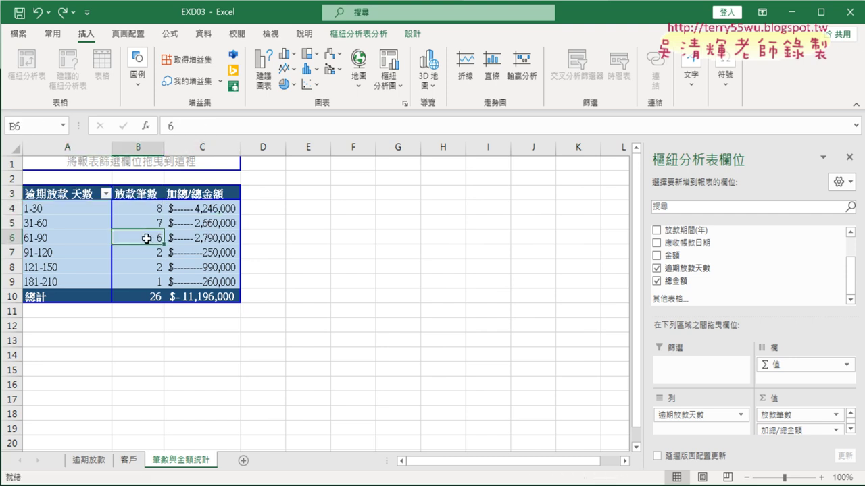
Insert a PivotChart from PivotTable Analyze and choose the Combo chart type
left_click(370, 37)
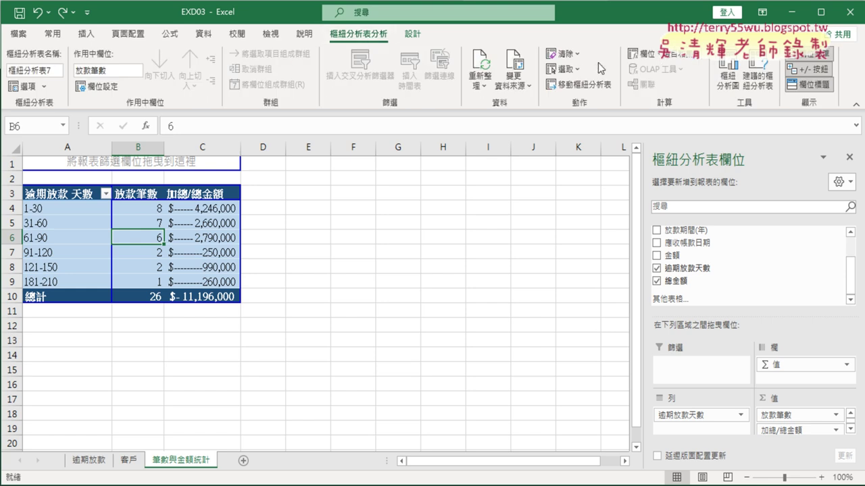
left_click(728, 80)
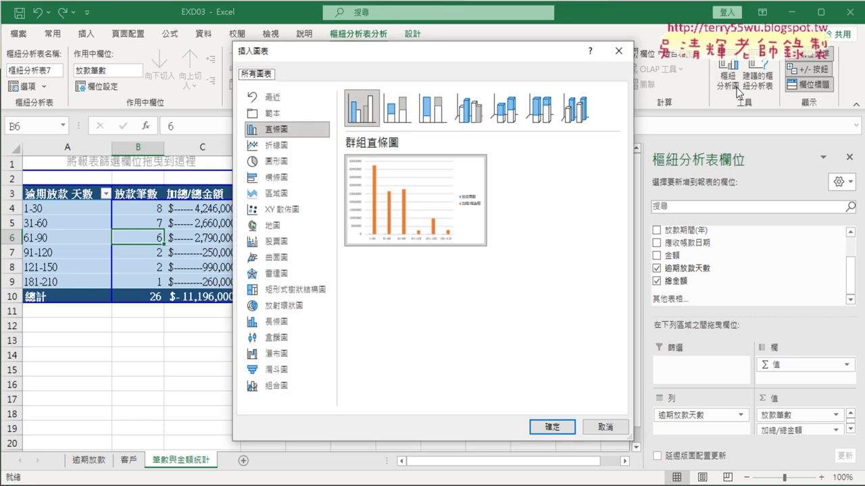
left_click_drag(492, 60, 592, 44)
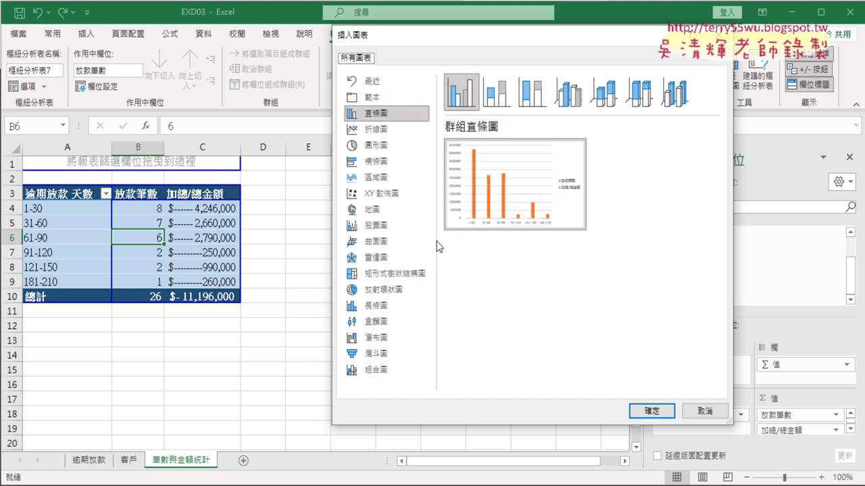
left_click(377, 377)
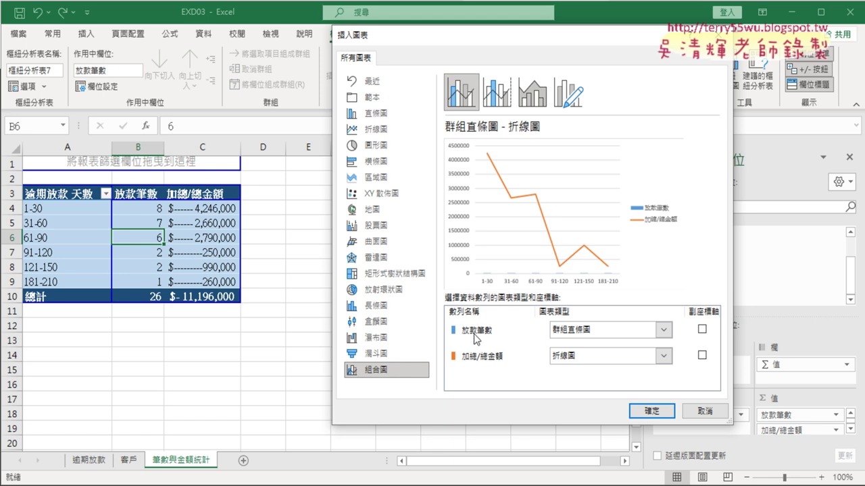
Set 放款筆數 to Line with Markers with Secondary Axis ticked
left_click(616, 330)
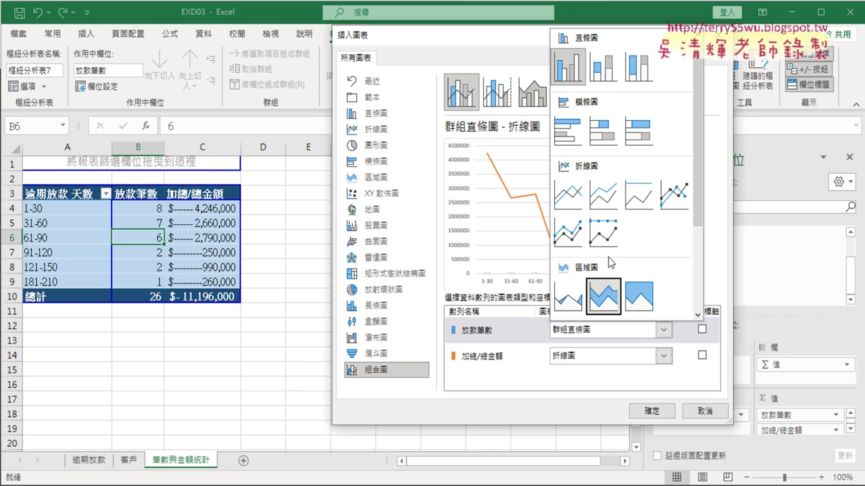
left_click(673, 197)
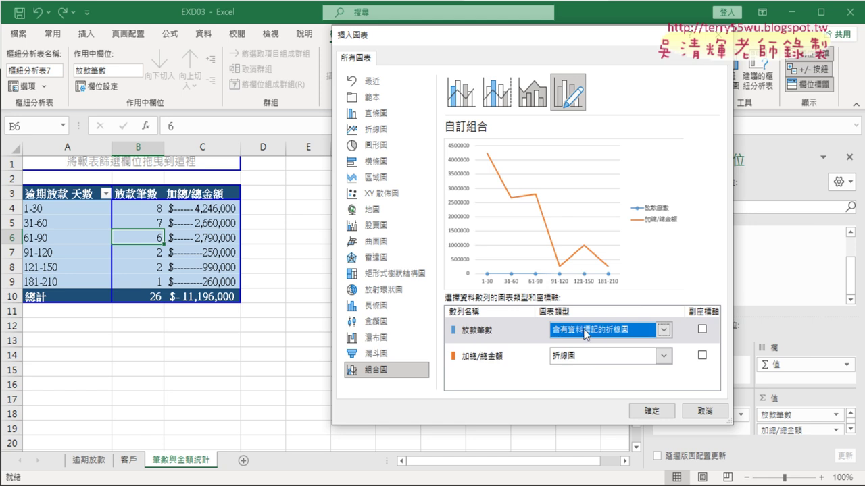
left_click(702, 330)
left_click(702, 330)
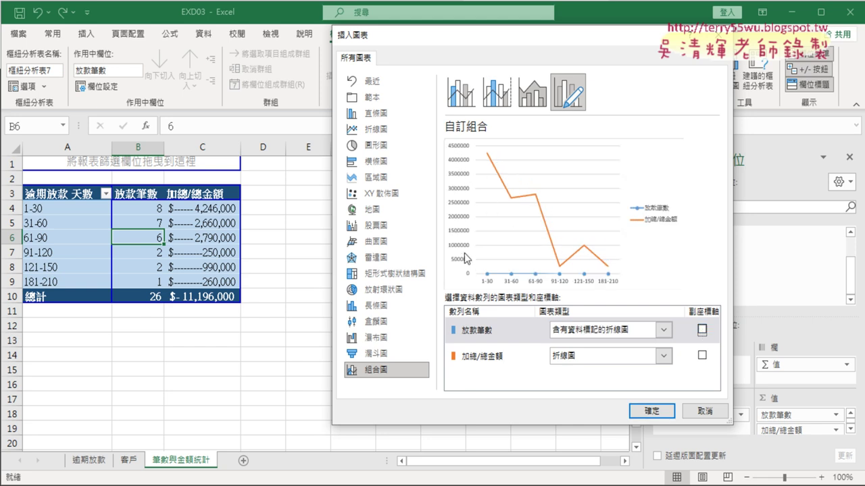
left_click(702, 330)
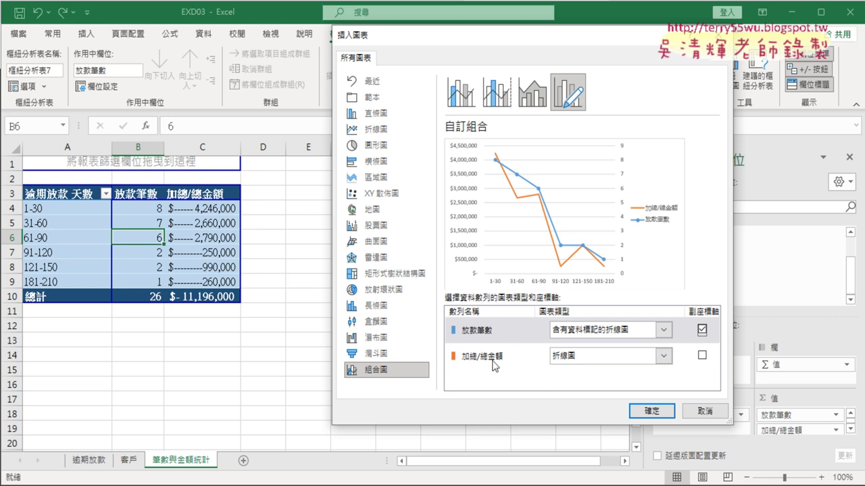
left_click(585, 358)
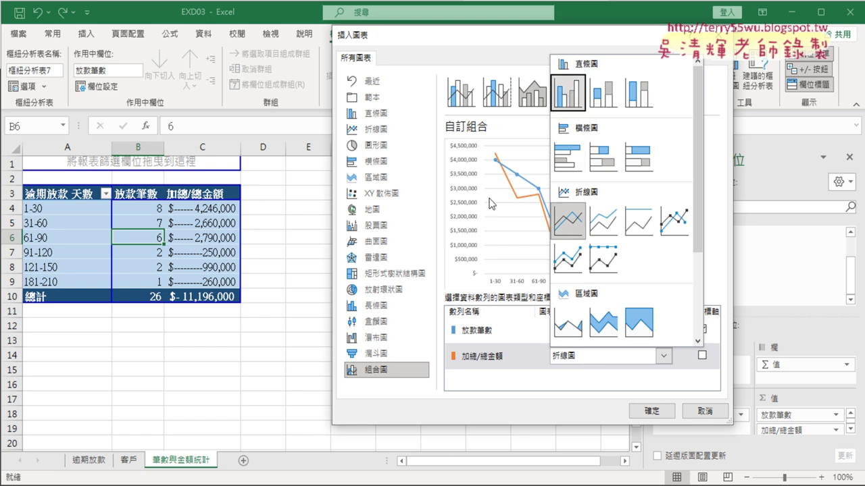
Make 加總/總金額 Clustered Column, leaving only 放款筆數 on the secondary axis
left_click(565, 95)
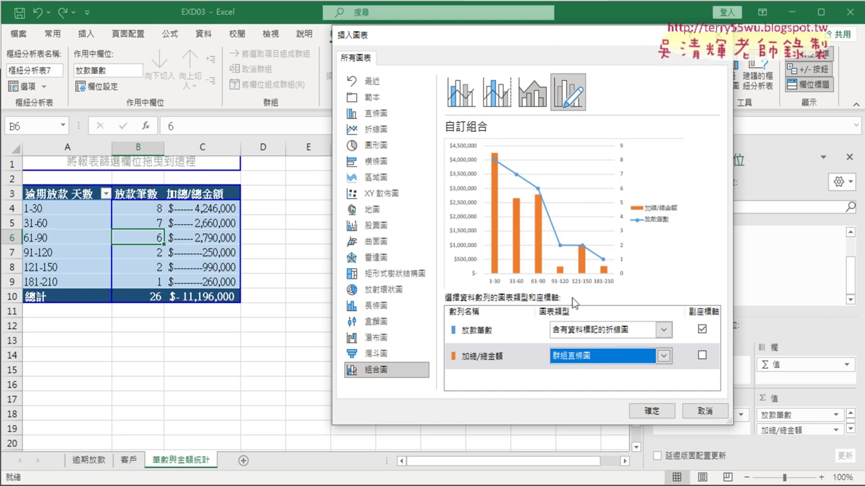
left_click(703, 356)
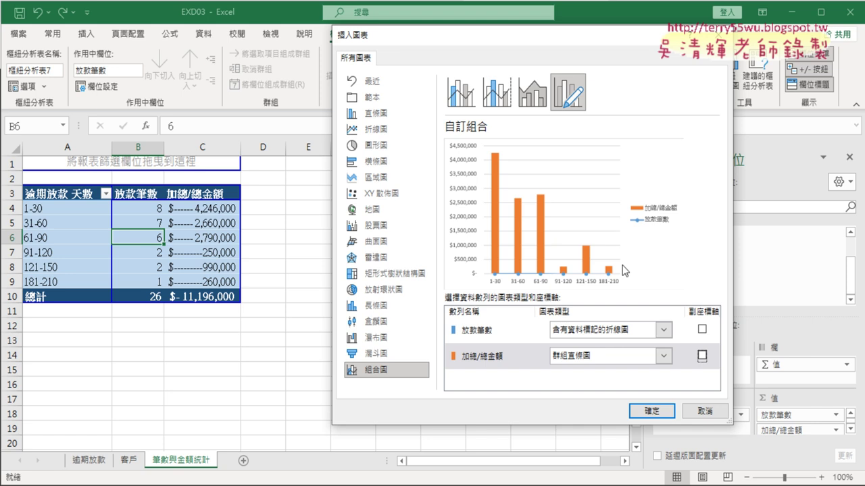
left_click(703, 357)
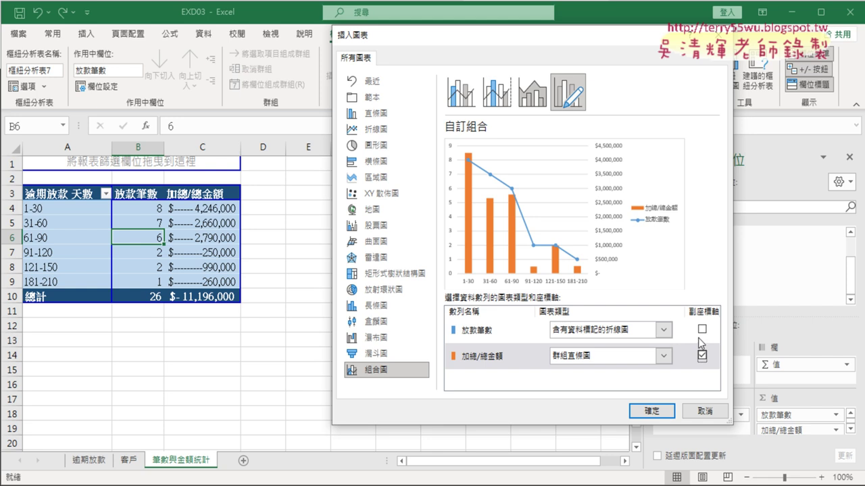
left_click(702, 329)
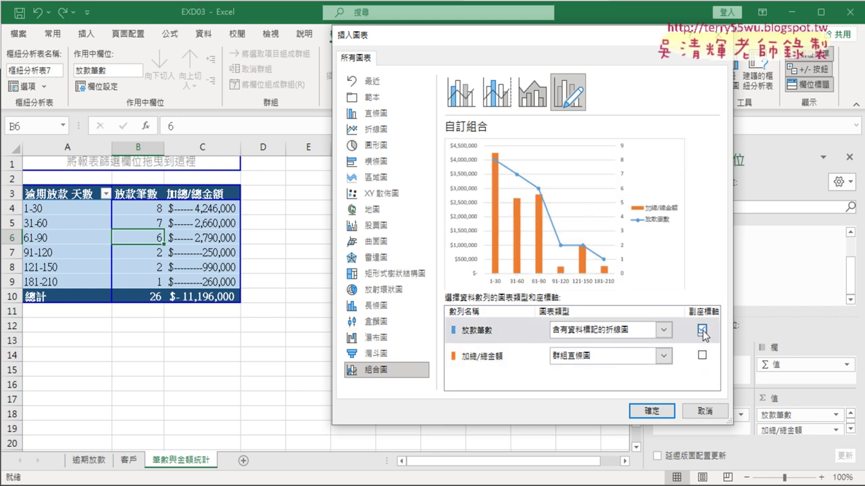
left_click(703, 331)
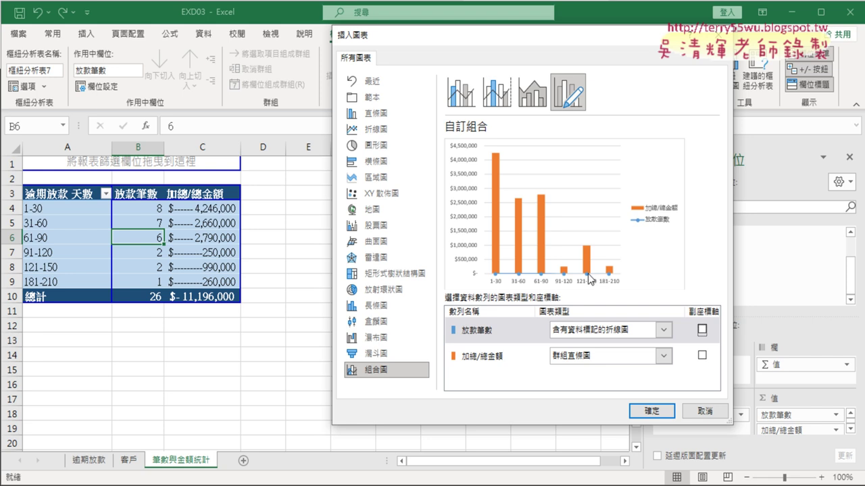
left_click(702, 331)
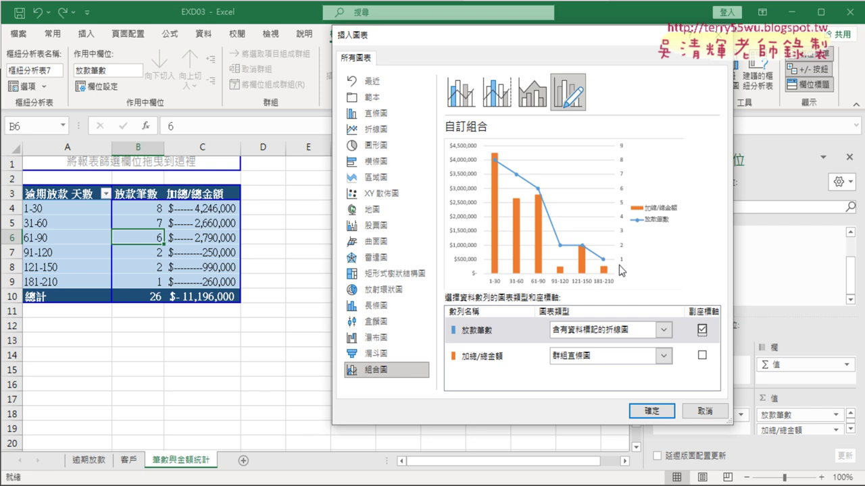
Insert the combo pivot chart and drag it right so column C is uncovered
left_click(651, 412)
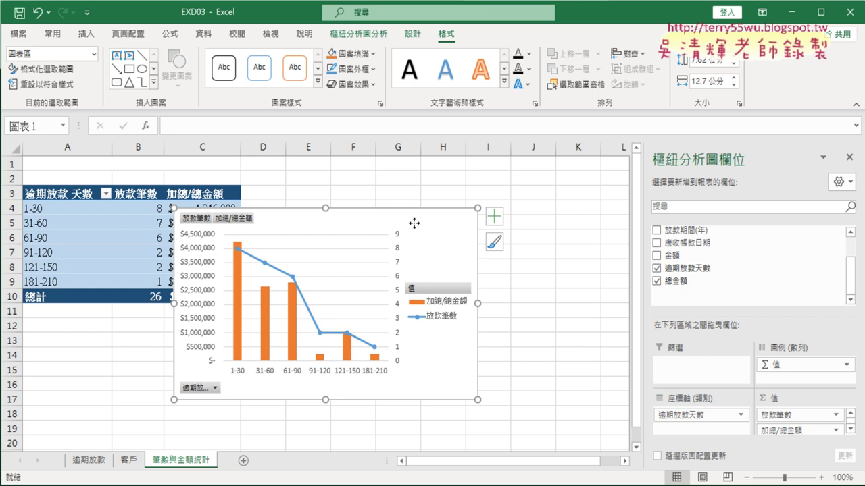
mouse_move(414, 225)
left_mouse_down()
mouse_move(503, 200)
mouse_move(493, 206)
left_mouse_up()
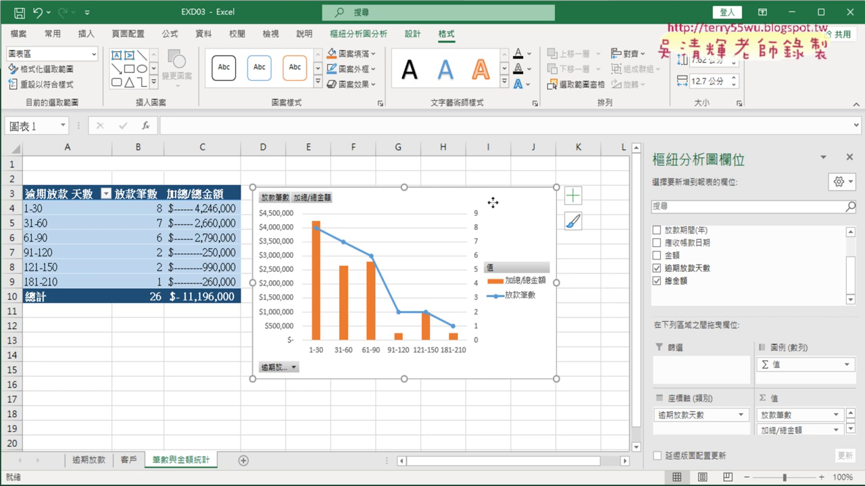
right_click(494, 207)
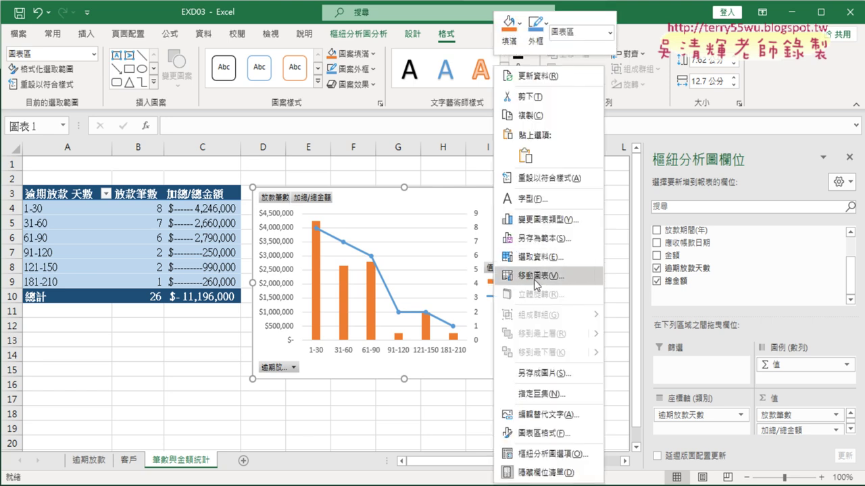
Move the pivot chart to a new sheet named 圖表分析
left_click(534, 277)
left_click(459, 257)
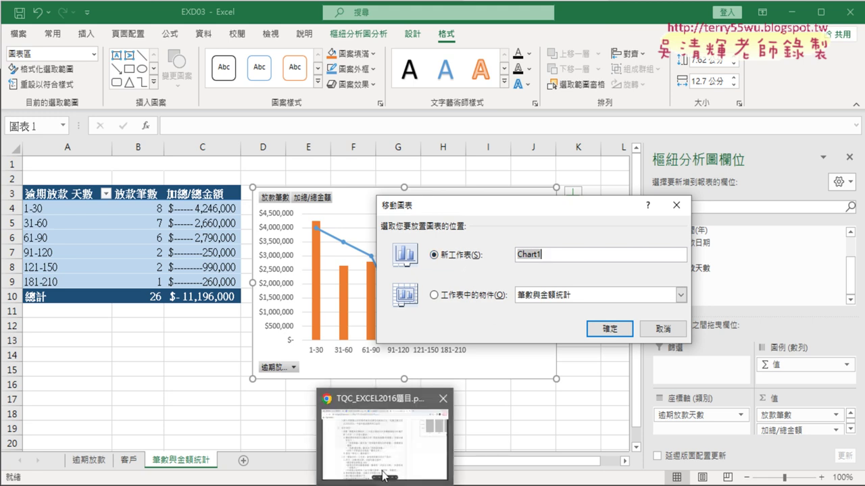
left_click(384, 433)
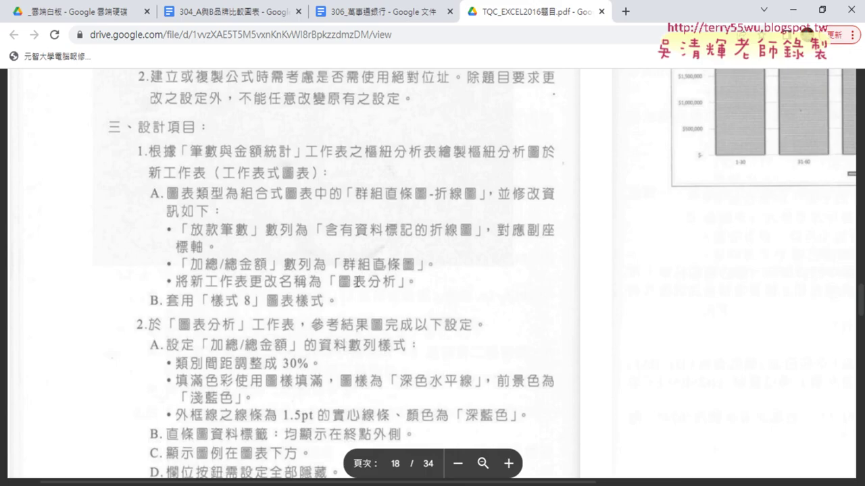
left_click(793, 9)
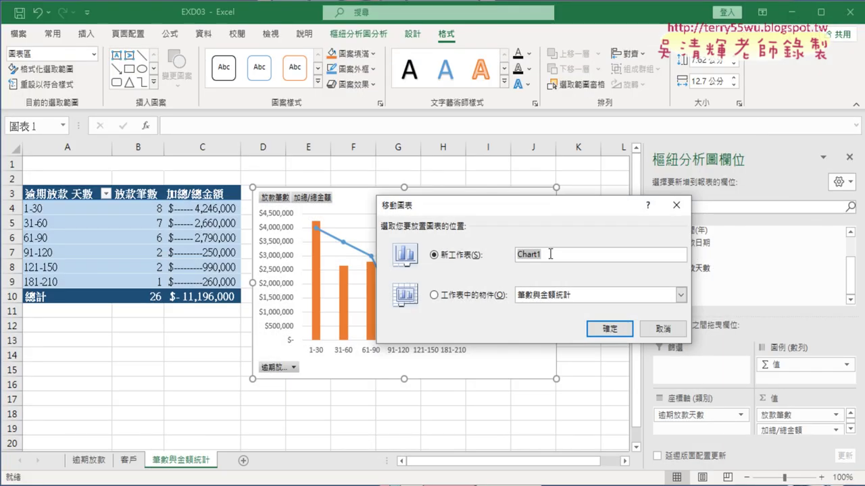
type("ㄊ")
type("ㄨˊ")
type("ㄅㄧㄠˇ")
type("分")
type("析")
key("Return")
Move the combo pivot chart onto the new 圖表分析 sheet and select its 加總/總金額 column series
left_click(610, 328)
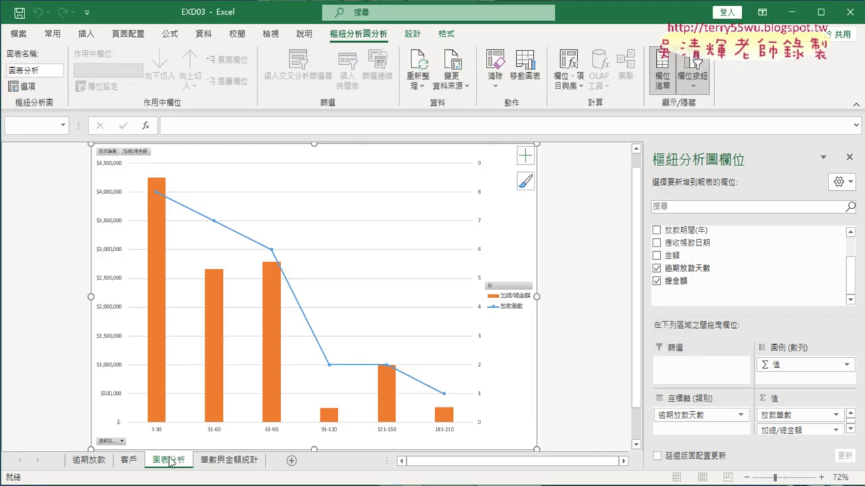
mouse_move(170, 461)
left_mouse_down()
mouse_move(252, 475)
mouse_move(181, 446)
mouse_move(200, 441)
left_mouse_up()
mouse_move(184, 471)
left_mouse_down()
mouse_move(152, 451)
mouse_move(176, 474)
left_mouse_up()
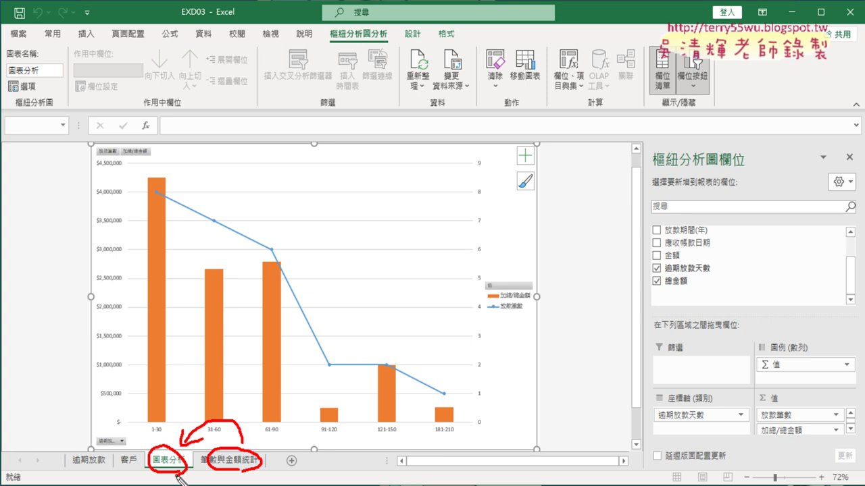
key("Escape")
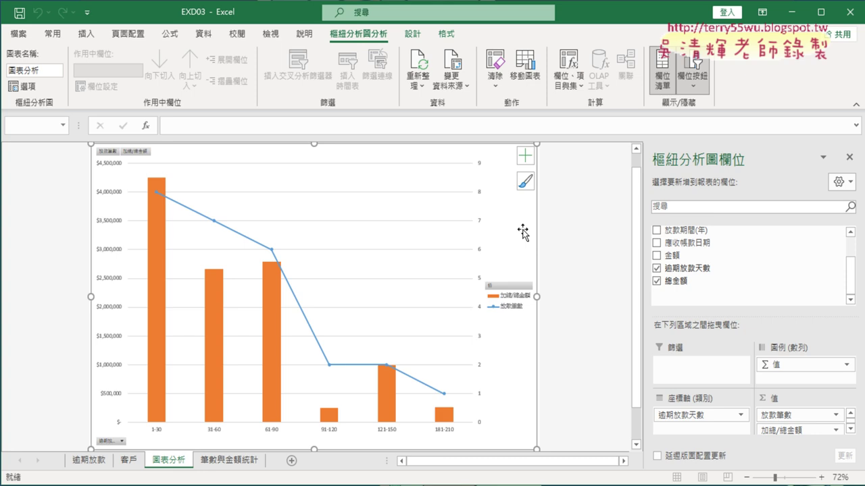
left_click(271, 356)
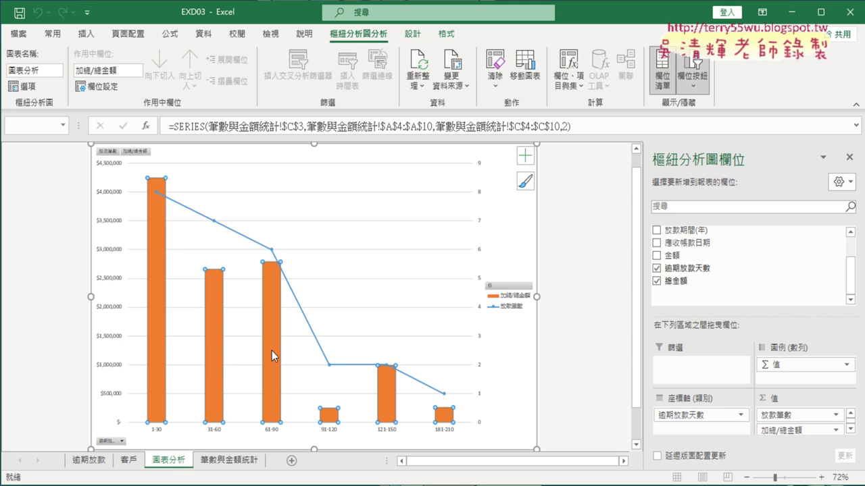